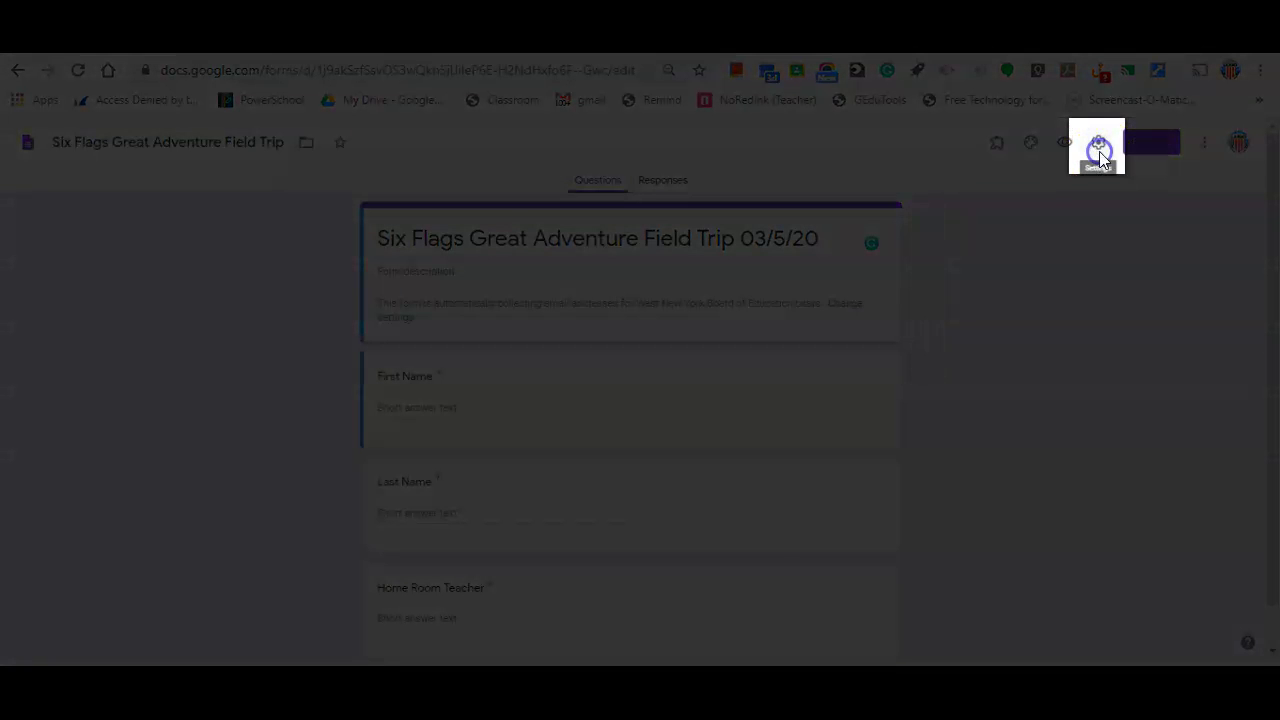
# - Turn on Limit to 1 response in the form settings, alongside email collection and sign-in restriction, and save
pyautogui.click(1099, 148)
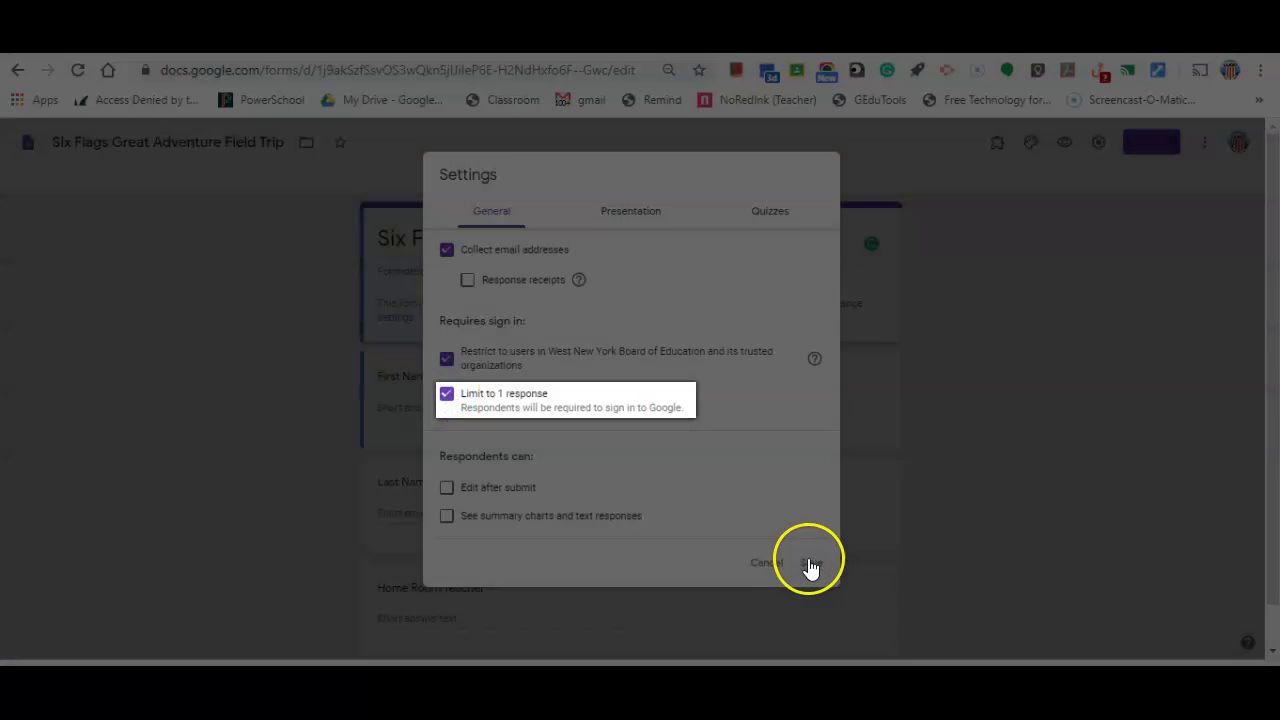
pyautogui.click(810, 563)
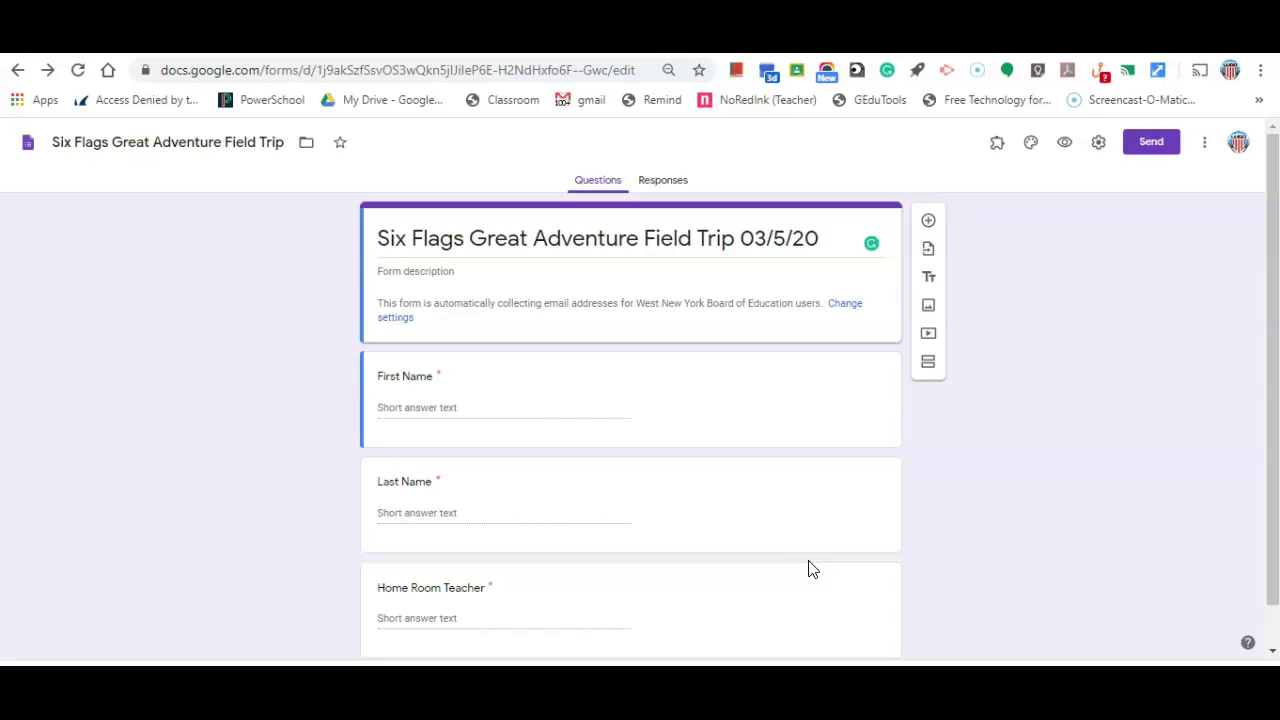
# - Copy the form's shortened forms.gle link and bring up the QR Code Generator extension
pyautogui.click(1151, 146)
pyautogui.click(520, 264)
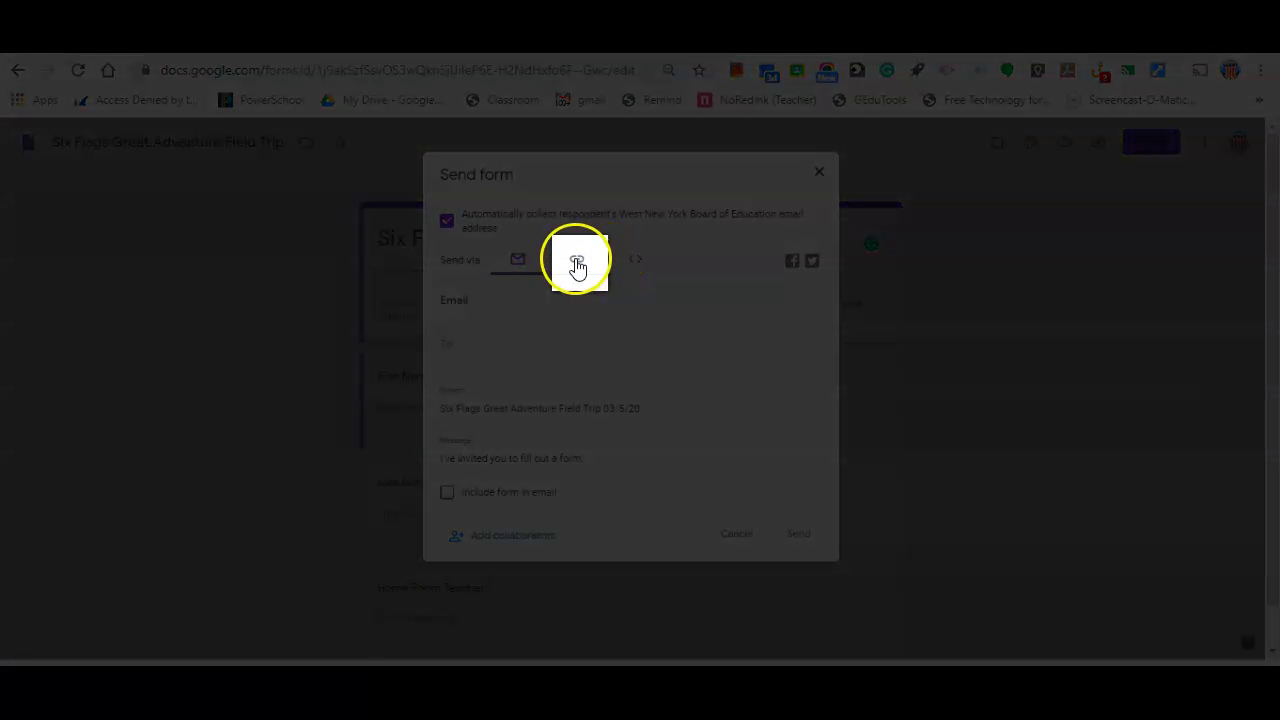
pyautogui.click(576, 262)
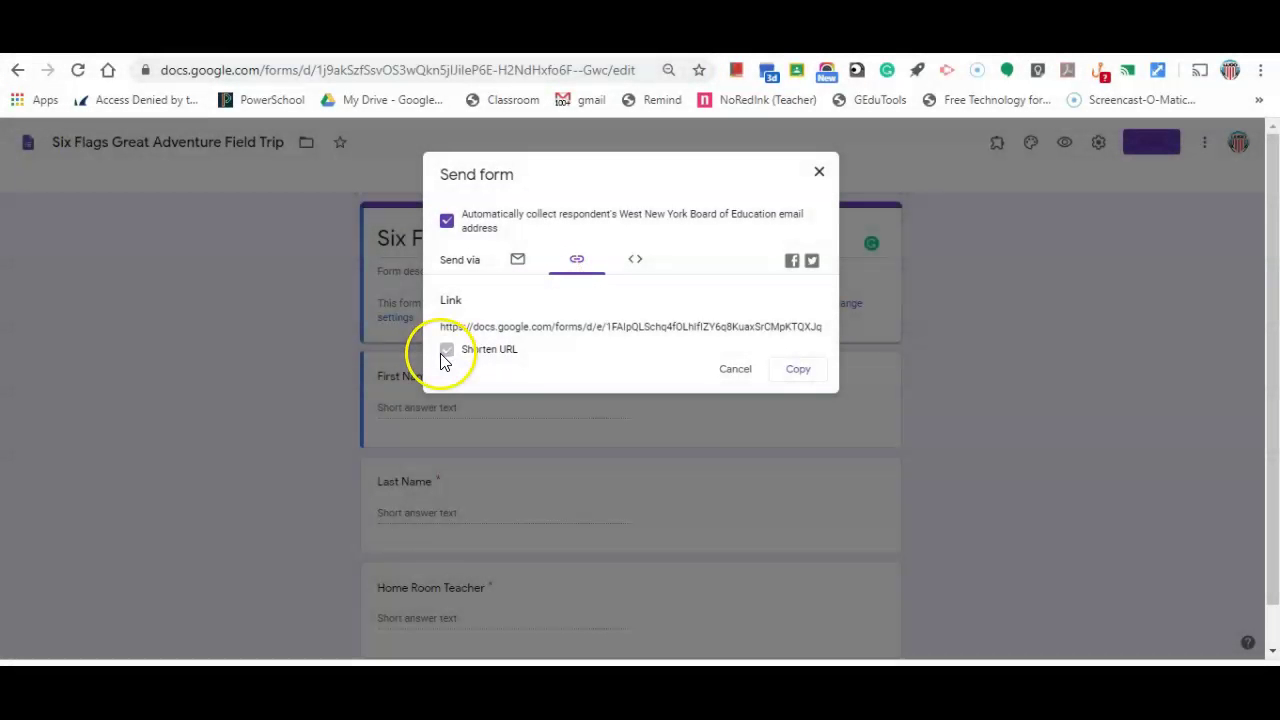
pyautogui.click(442, 354)
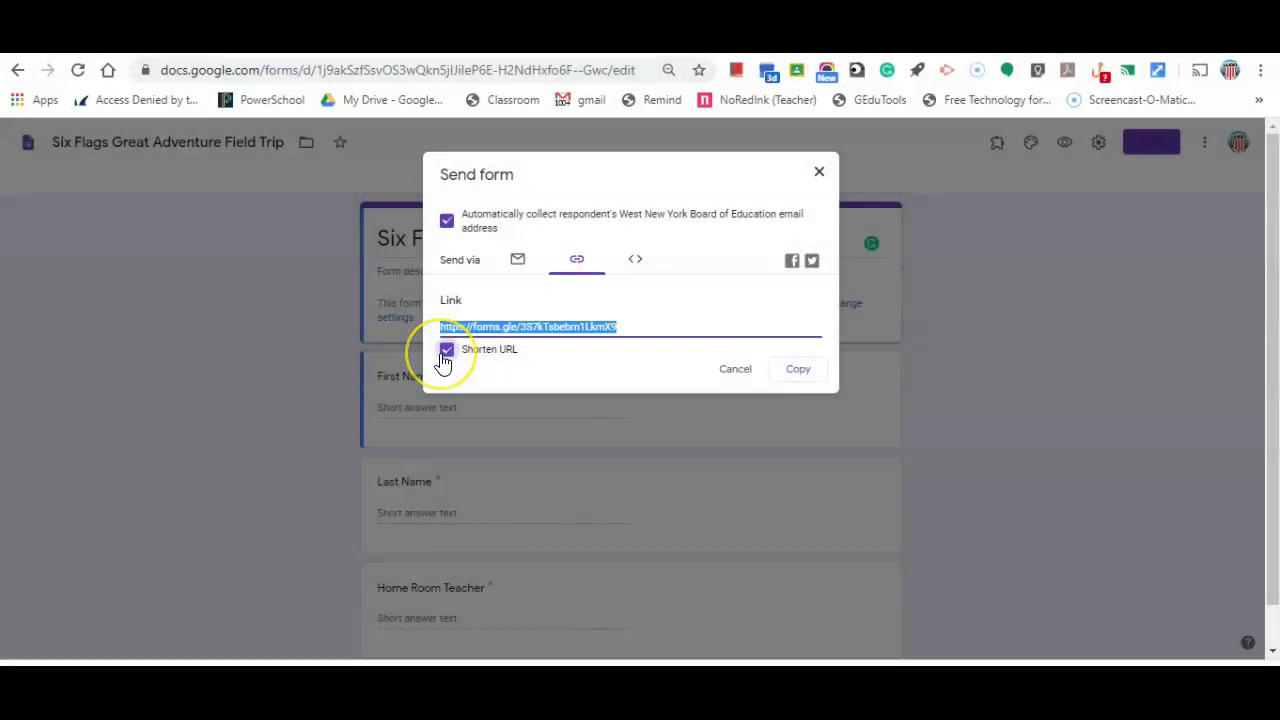
pyautogui.click(800, 371)
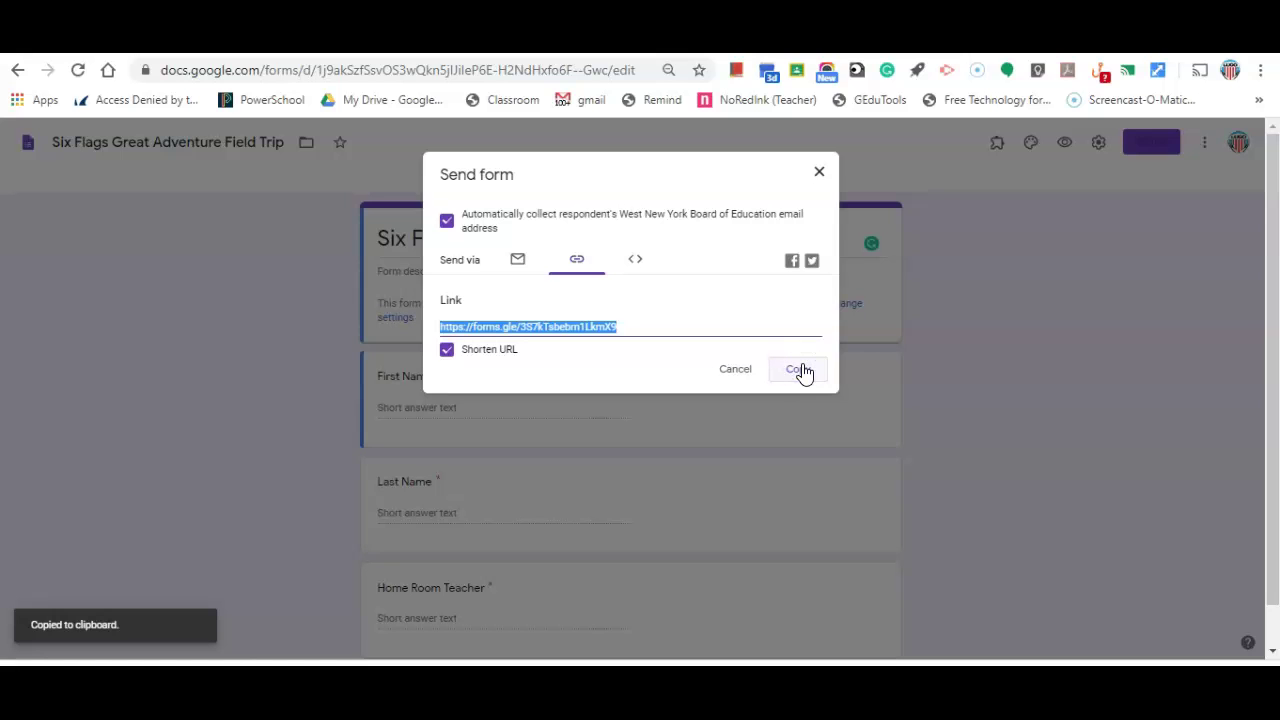
pyautogui.click(977, 72)
pyautogui.click(790, 68)
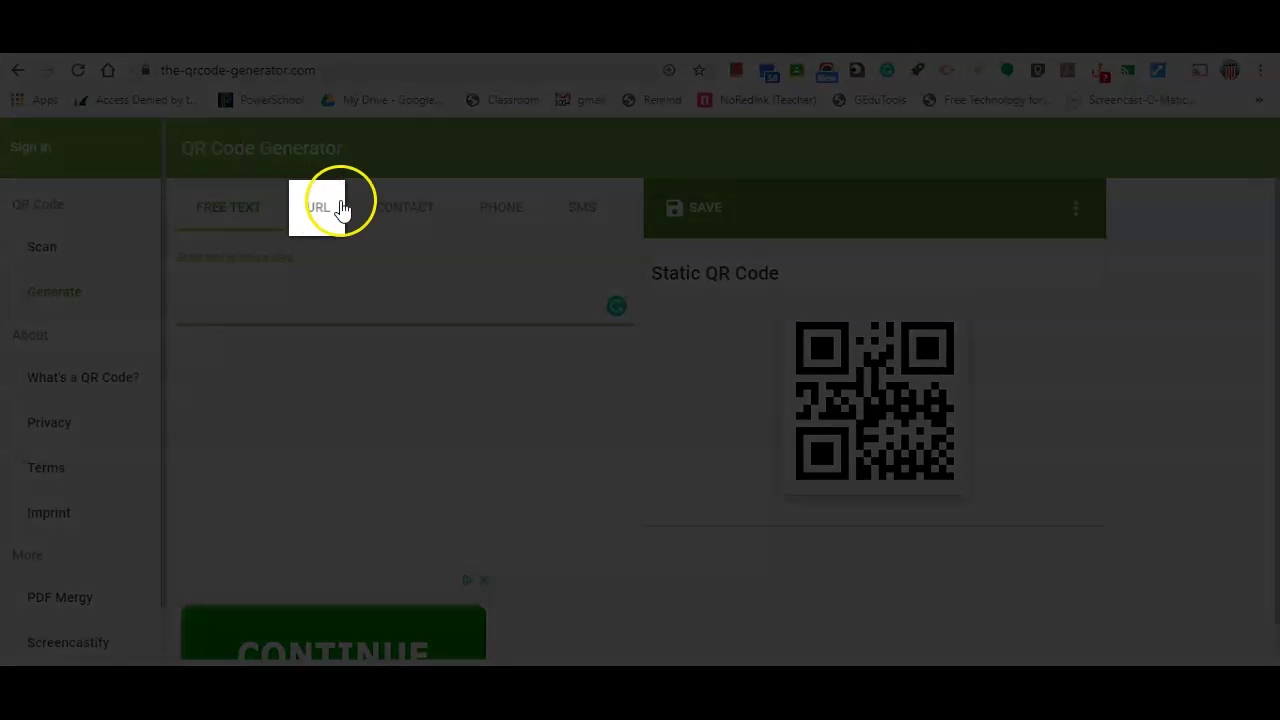
# - Make a URL QR code from the pasted form link, shorten it, and choose Save image as
pyautogui.click(320, 213)
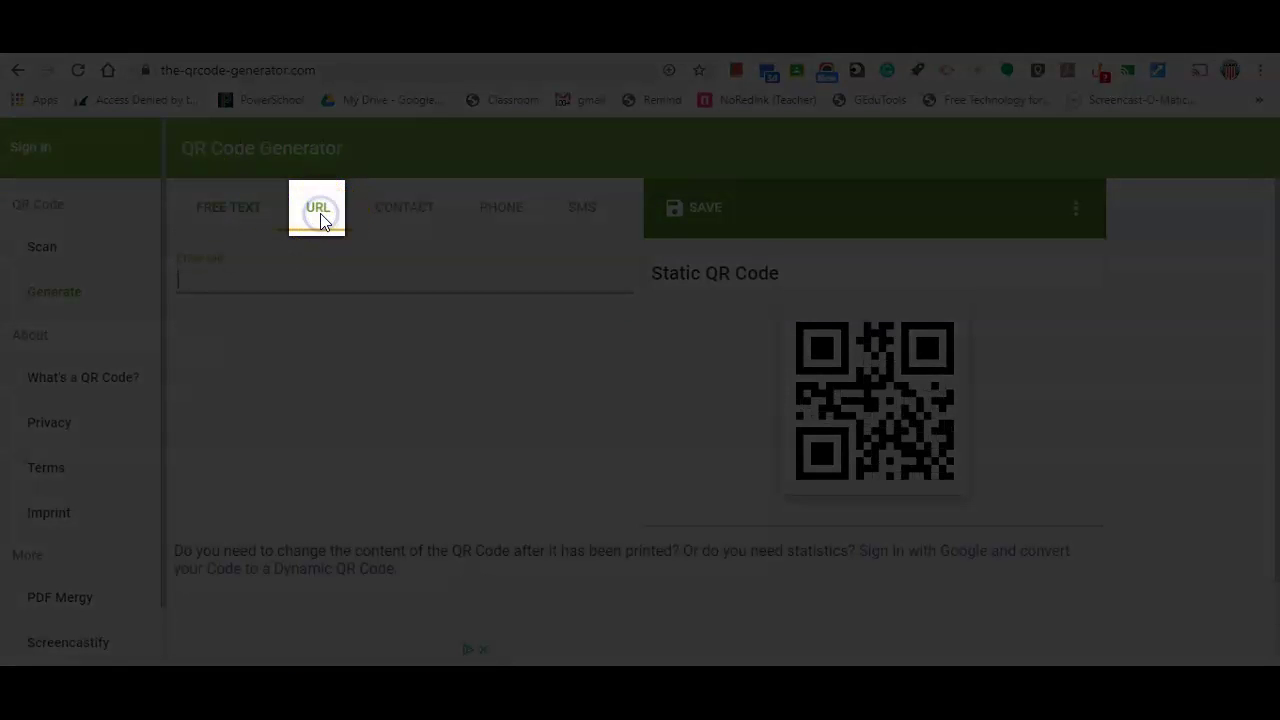
pyautogui.hotkey('ctrl', 'v')
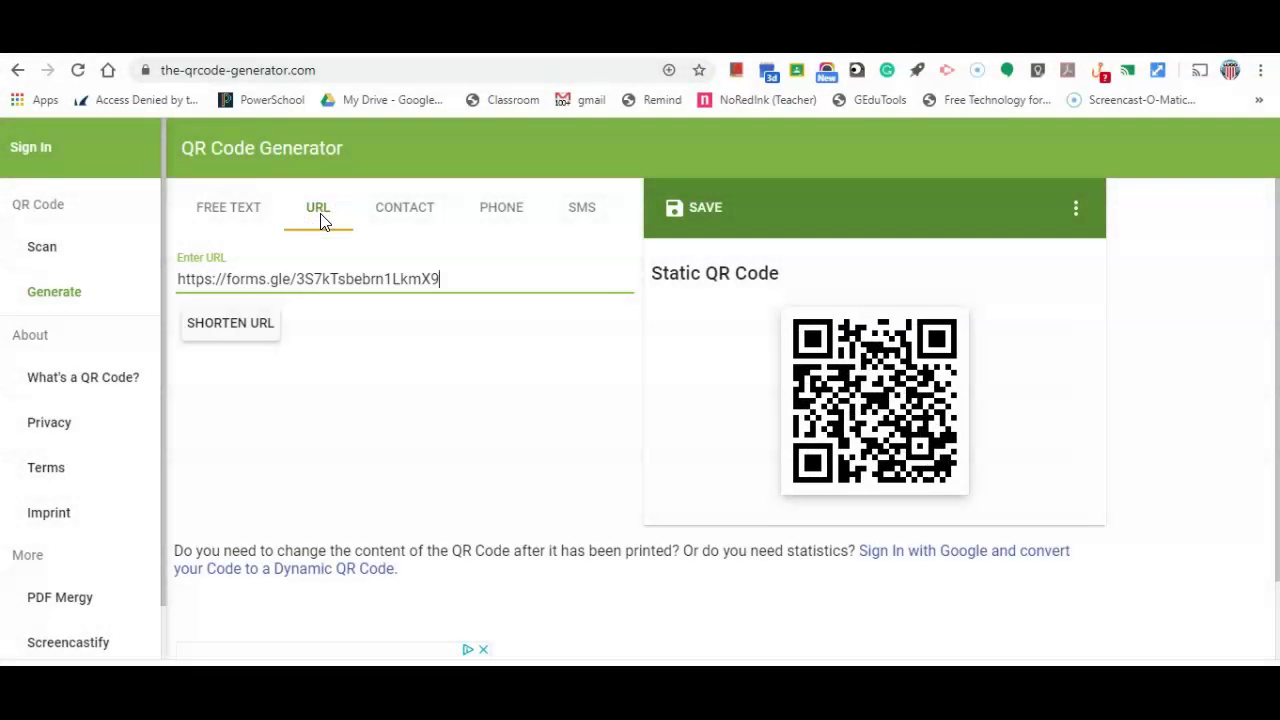
pyautogui.click(255, 322)
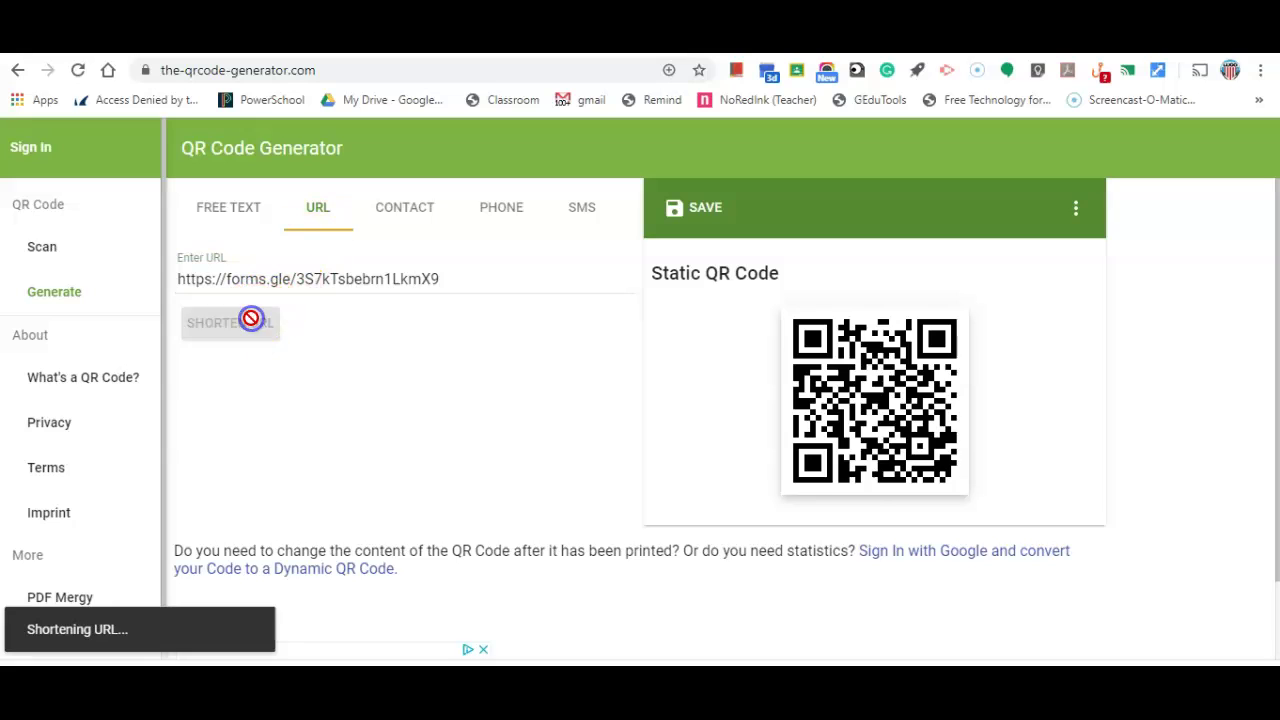
pyautogui.rightClick(895, 375)
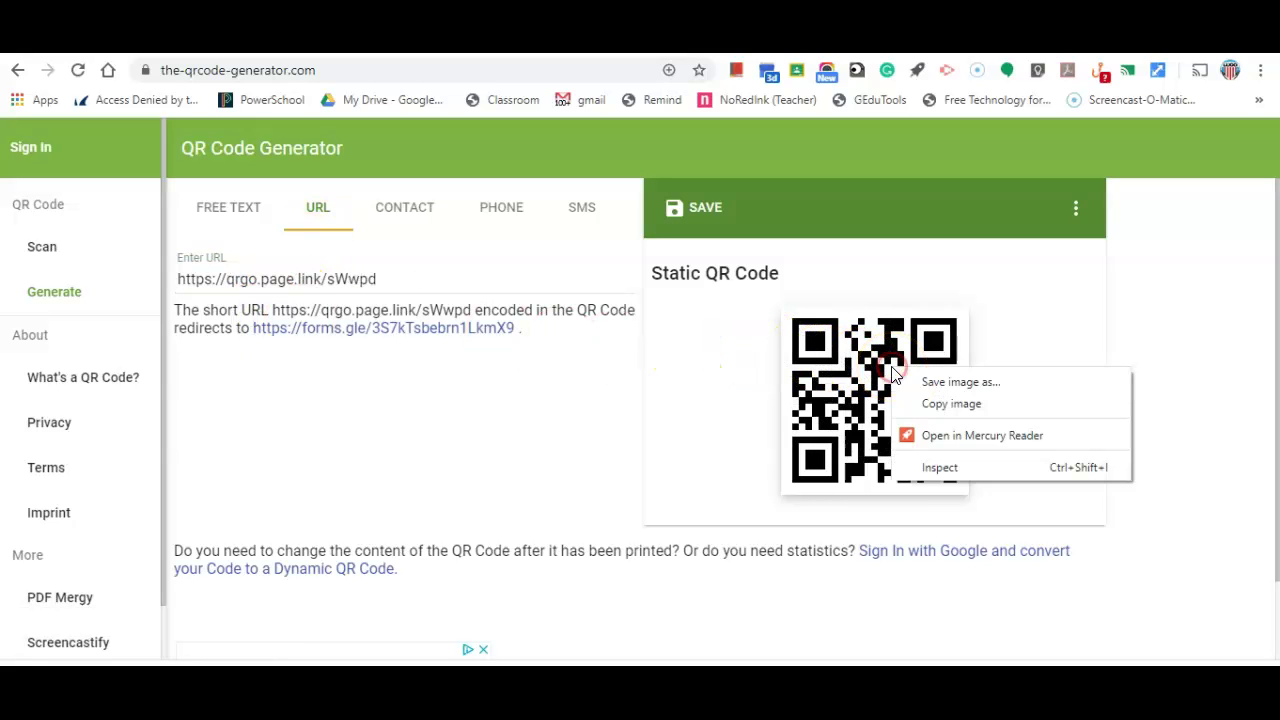
pyautogui.click(941, 382)
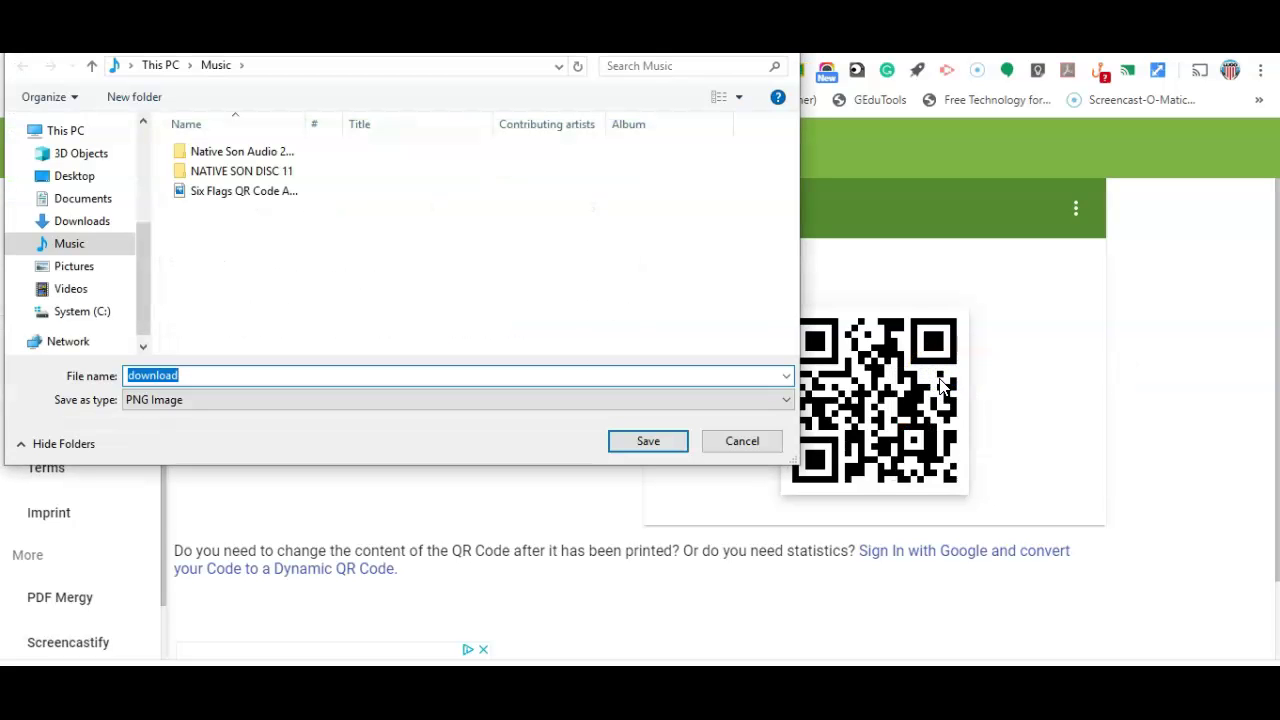
# - Save the QR code as Six Flags QR Code Attendance.png in Music, replacing the existing file
pyautogui.click(268, 191)
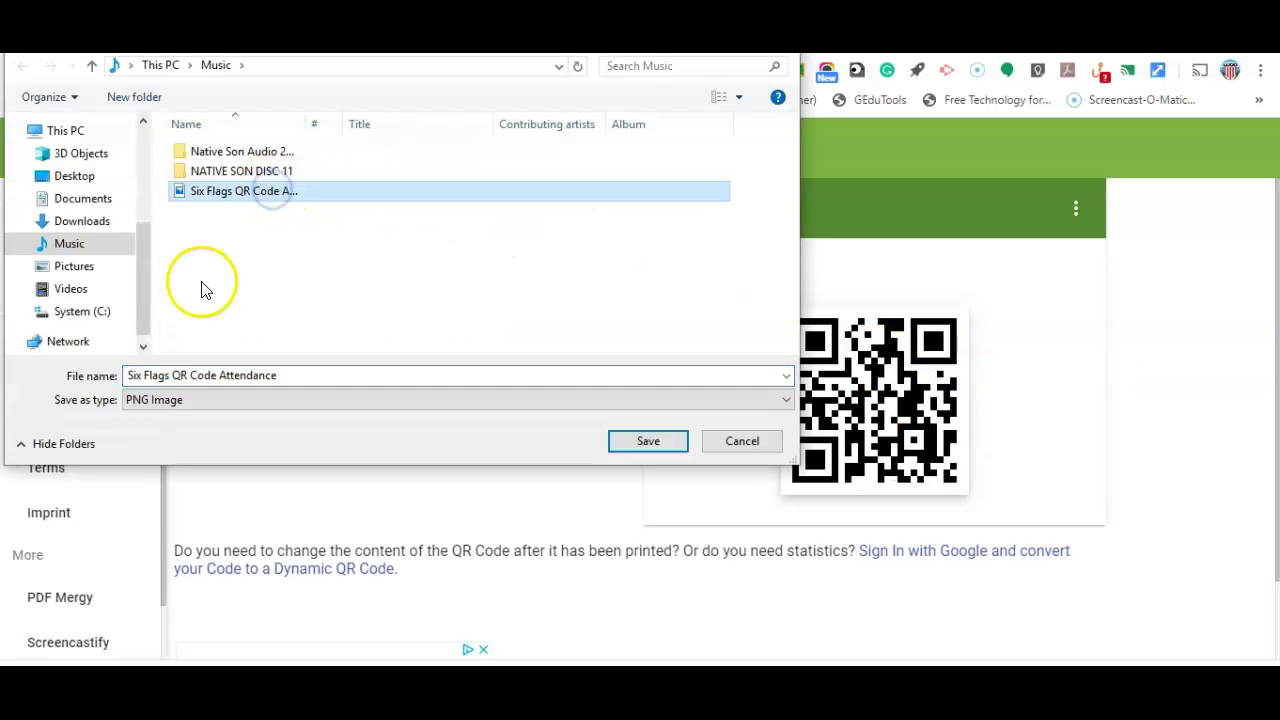
pyautogui.click(641, 445)
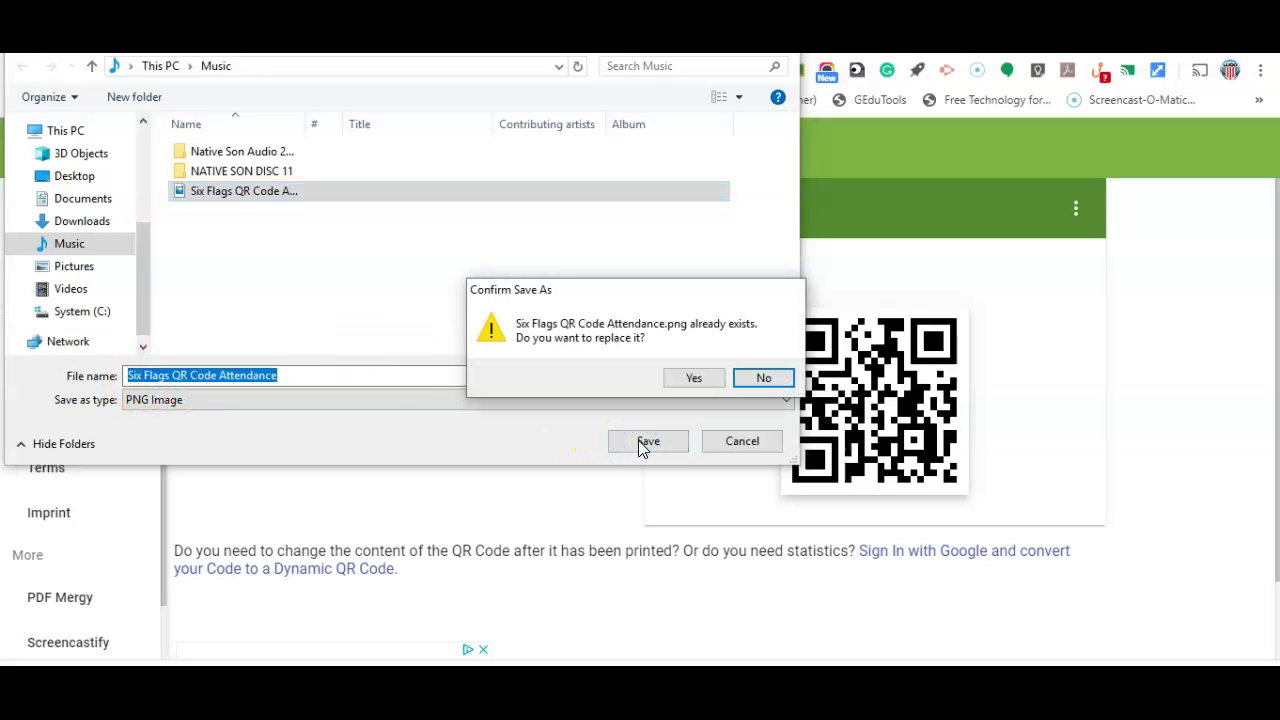
pyautogui.click(695, 379)
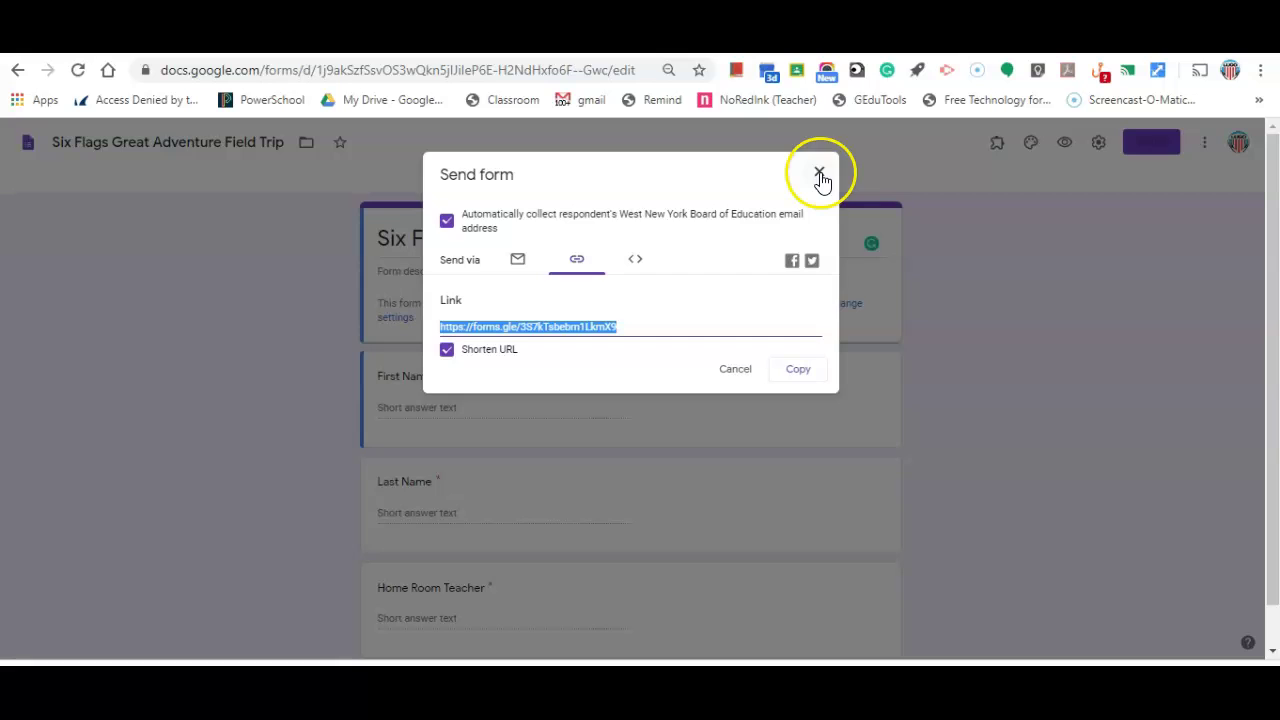
# - Close the Send dialog and link the form's responses to a new Google Sheets spreadsheet
pyautogui.click(820, 176)
pyautogui.click(656, 186)
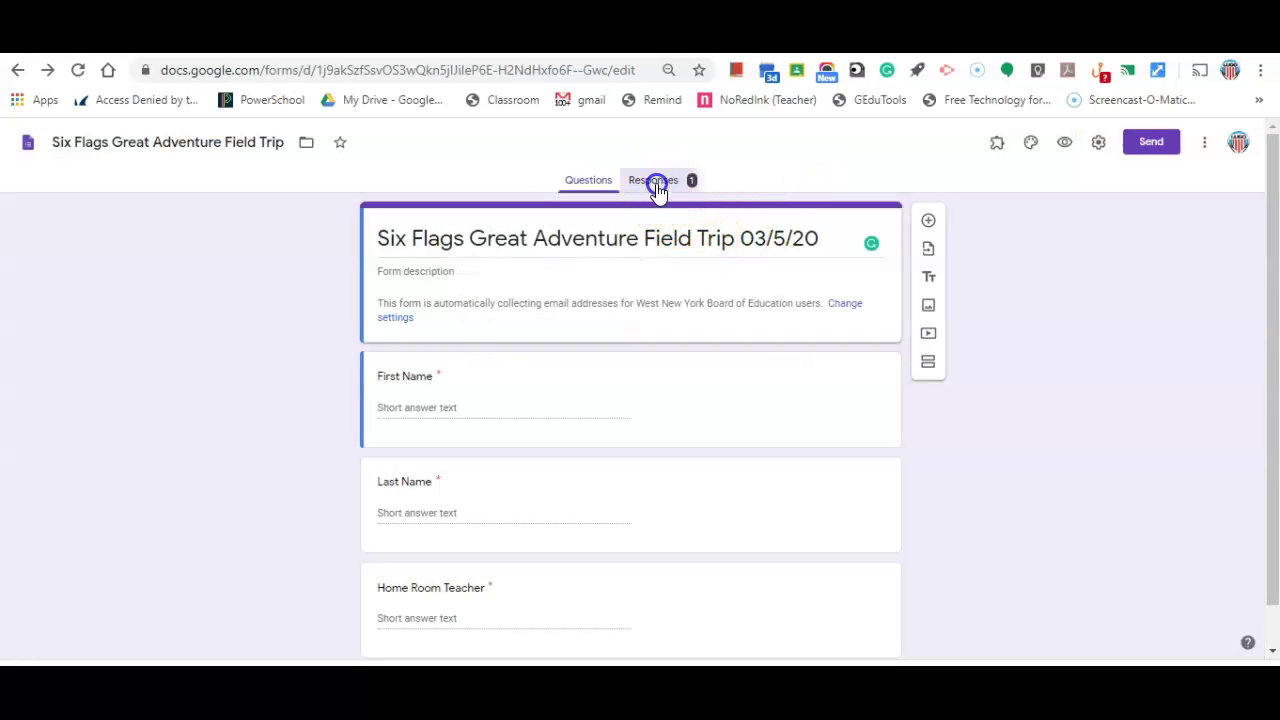
pyautogui.click(846, 228)
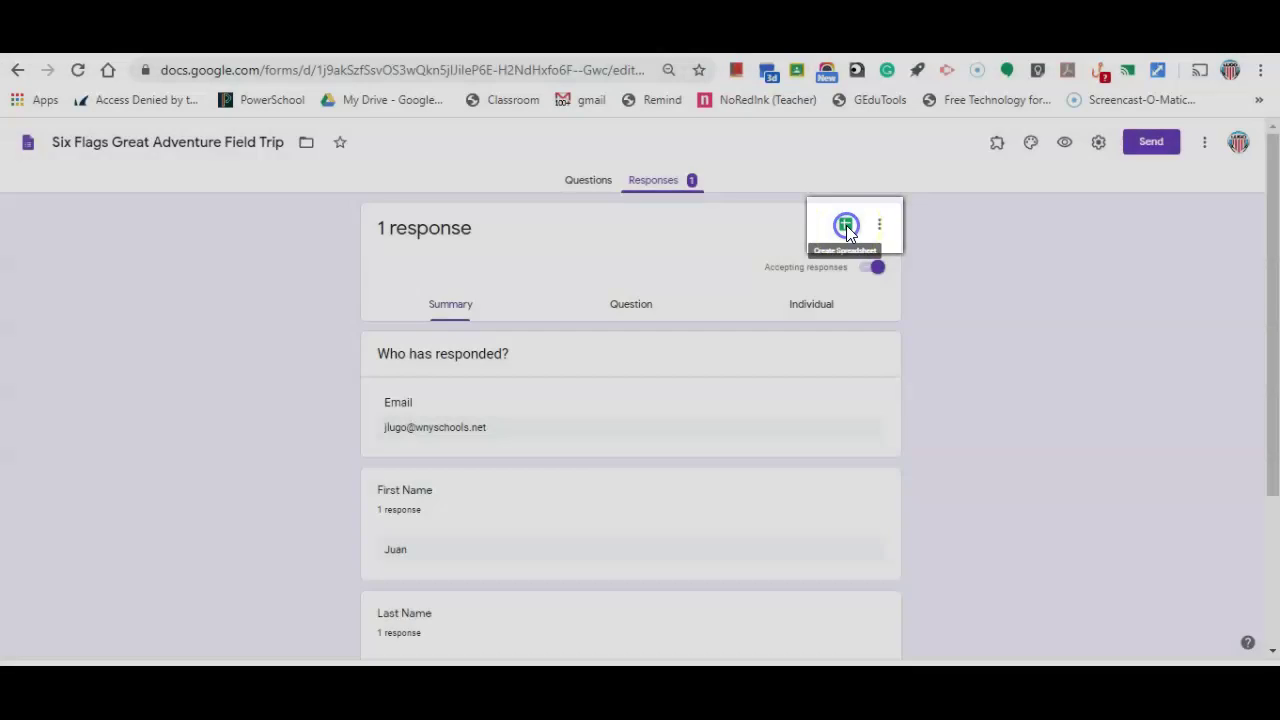
pyautogui.click(847, 226)
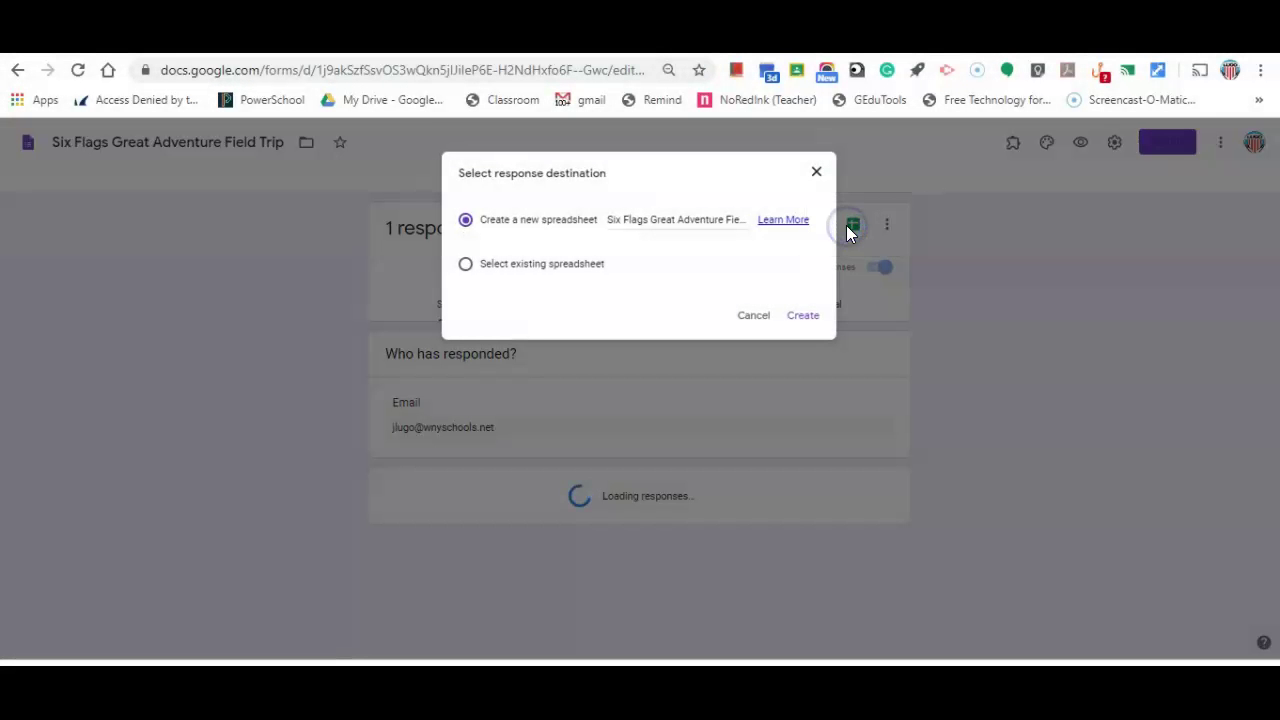
pyautogui.click(805, 322)
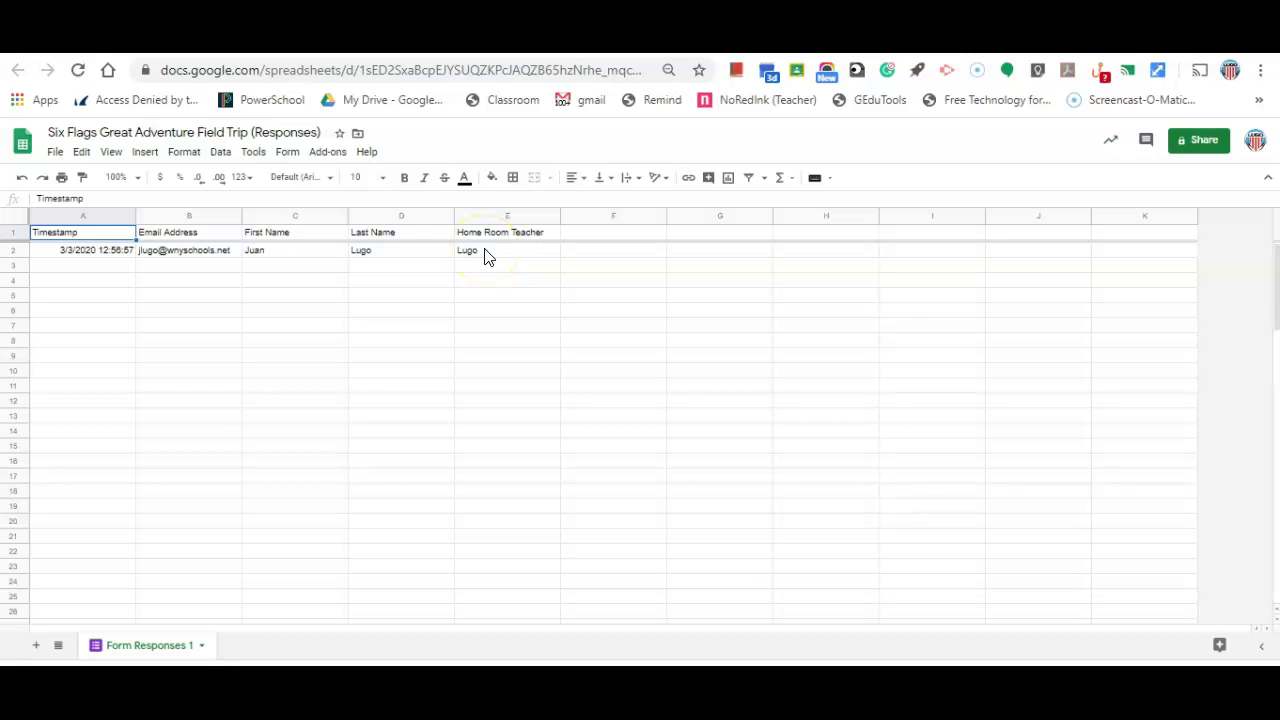
# - Go back from the responses spreadsheet to the form's responses summary
pyautogui.hotkey('ctrl', 'shift', 'Tab')
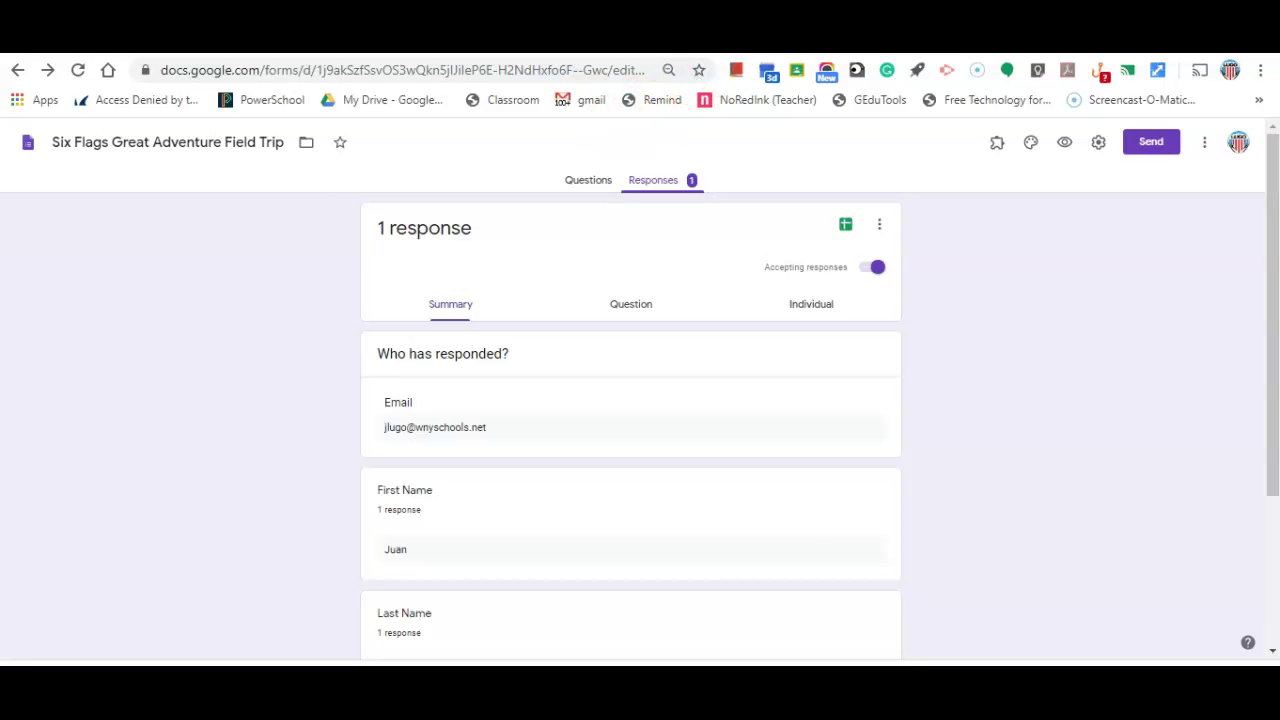
# - Switch to the Native Son document in Google Docs
pyautogui.hotkey('ctrl', 'shift', 'Tab')
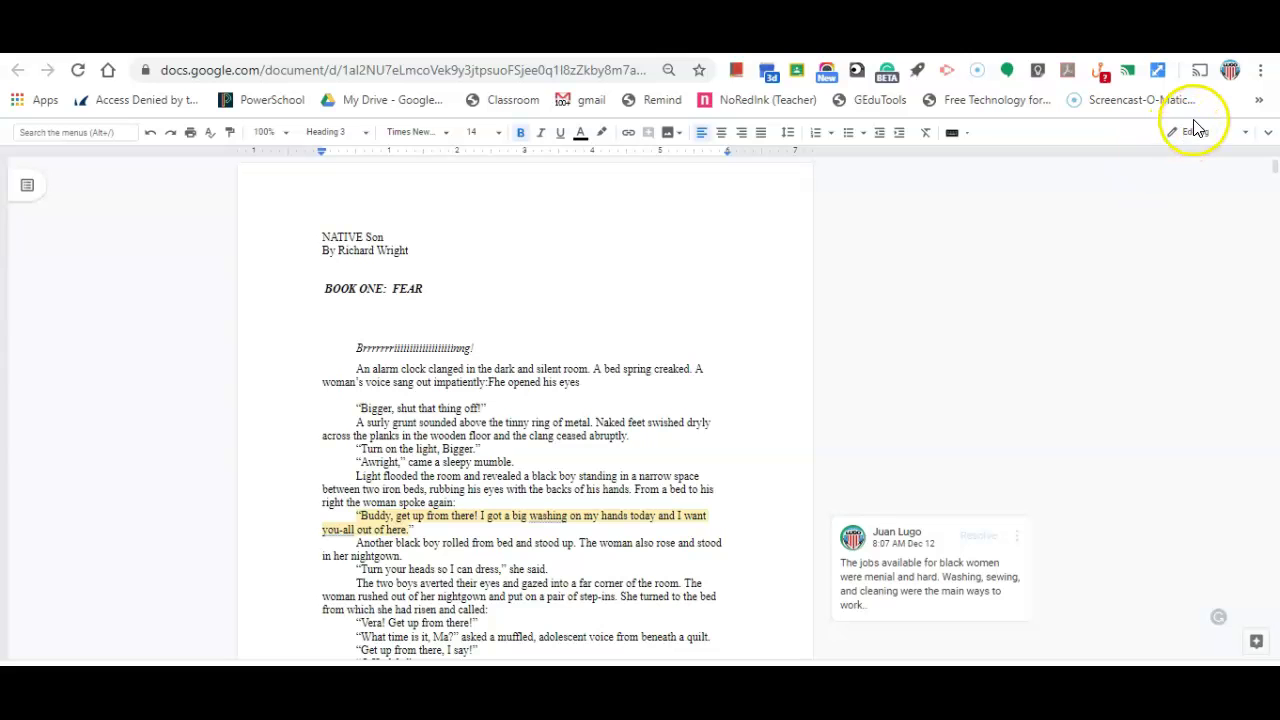
# - Turn on link sharing for the Native Son document and copy its link
pyautogui.click(1267, 132)
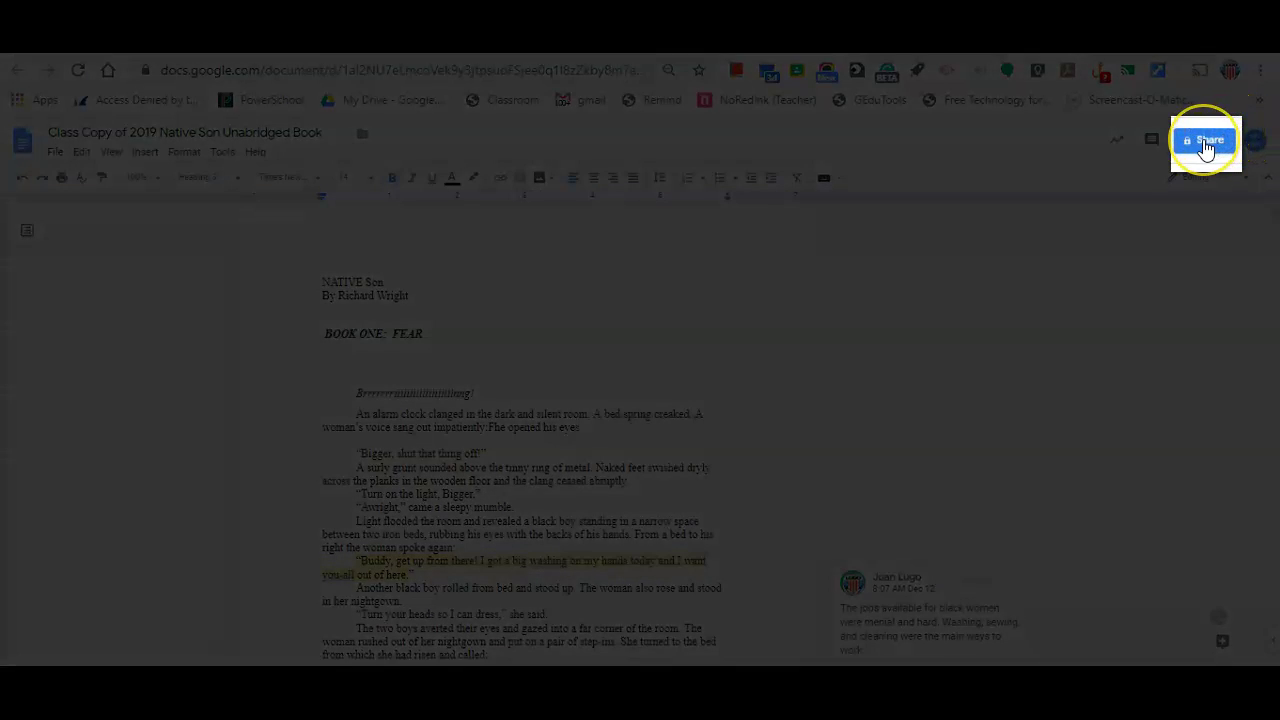
pyautogui.click(1205, 142)
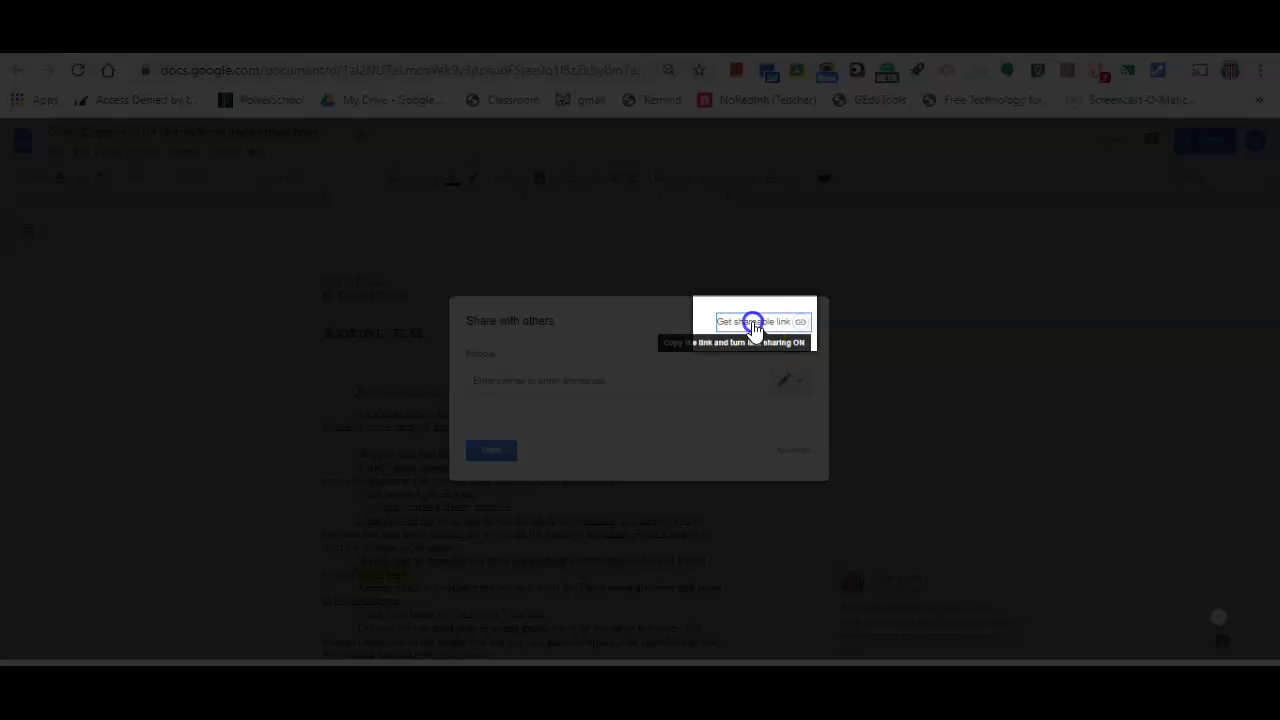
pyautogui.click(754, 321)
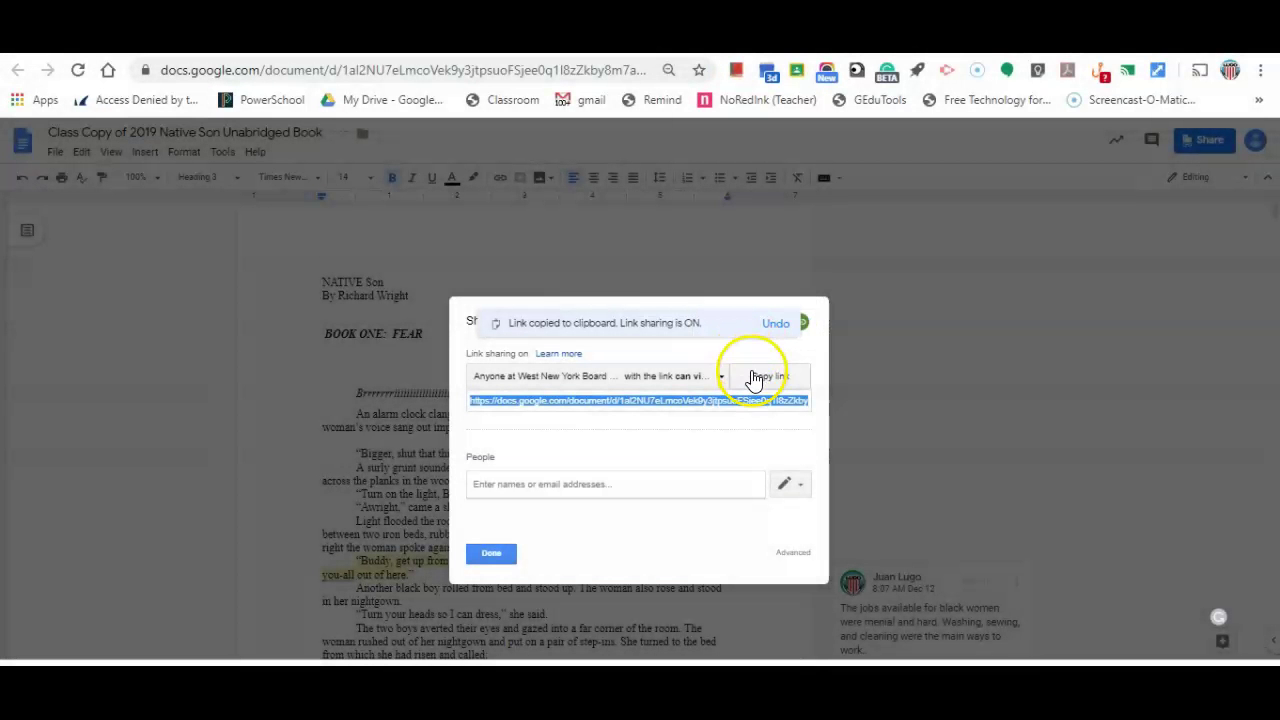
pyautogui.click(758, 379)
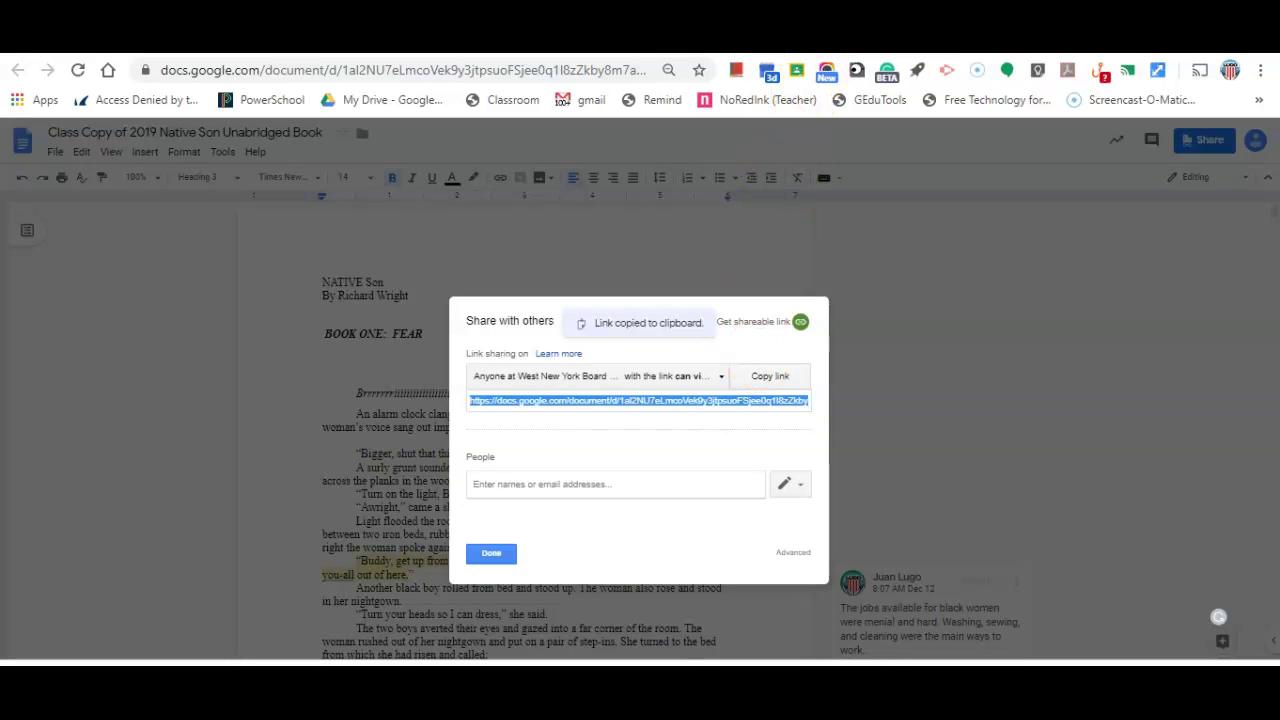
# - Bring up the QR Code Generator and select the old short URL in its field
pyautogui.click(768, 70)
pyautogui.doubleClick(349, 280)
pyautogui.click(349, 281)
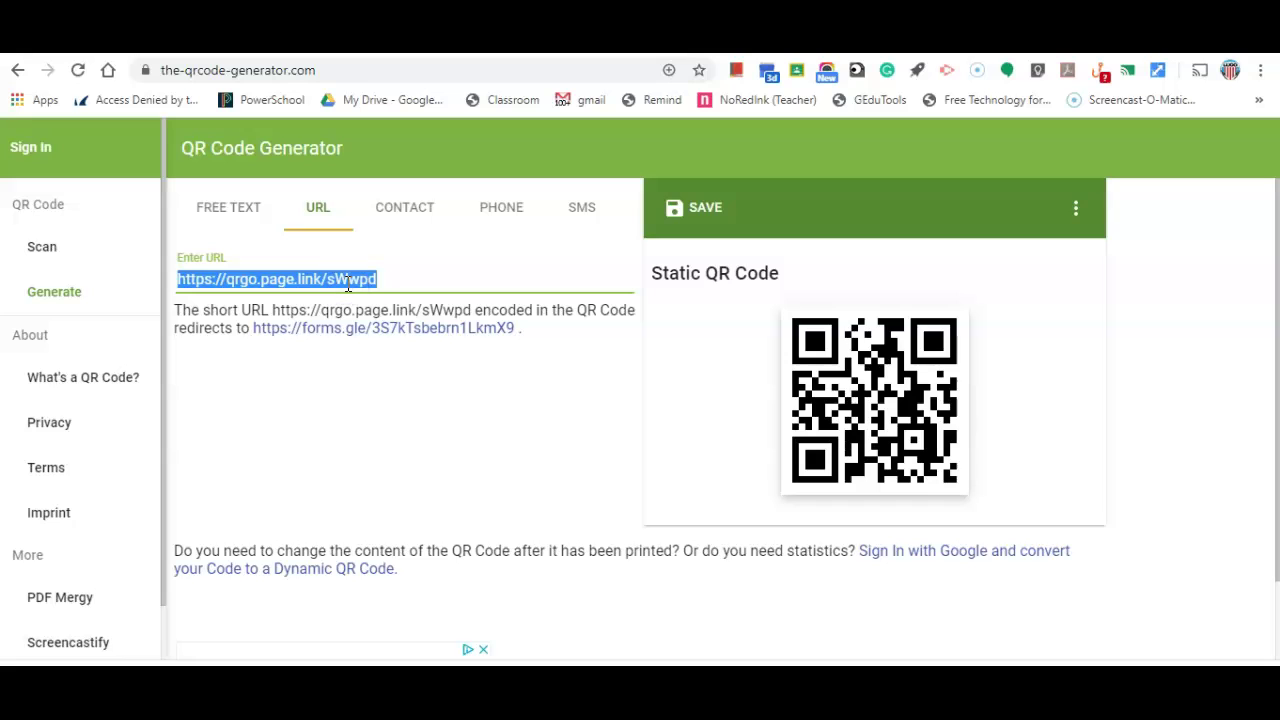
pyautogui.hotkey('ctrl', 'v')
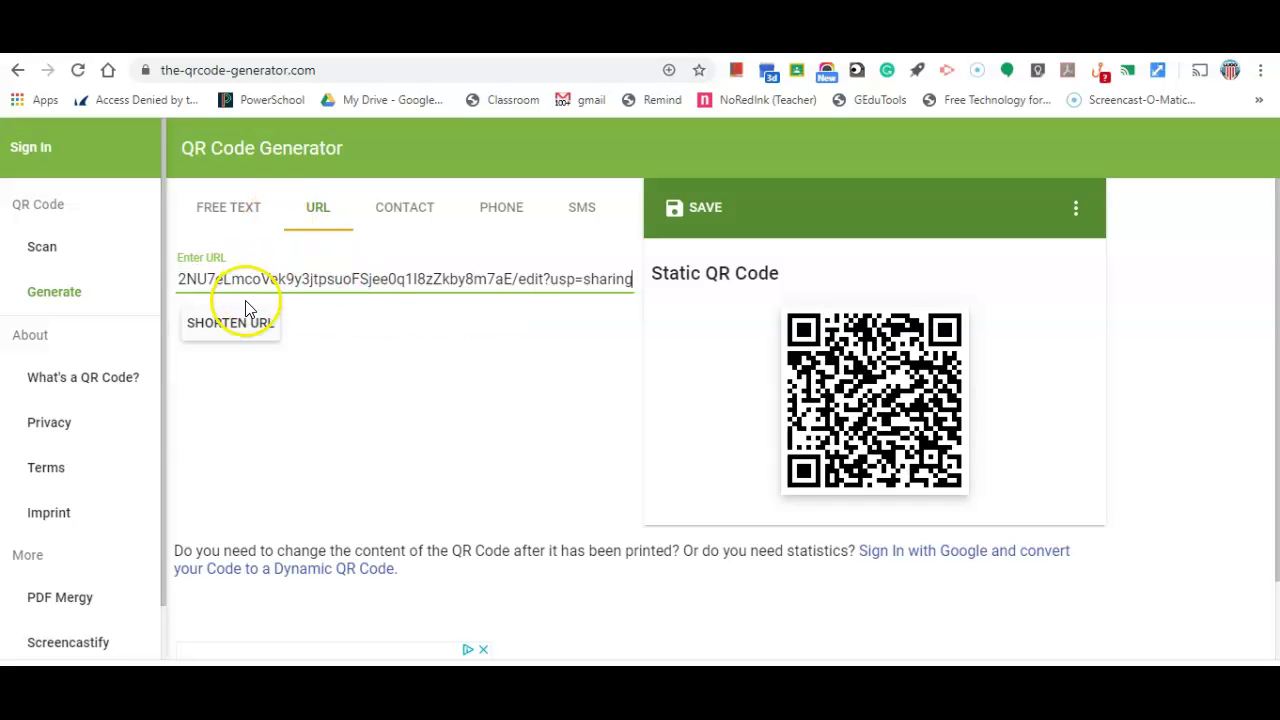
pyautogui.click(241, 323)
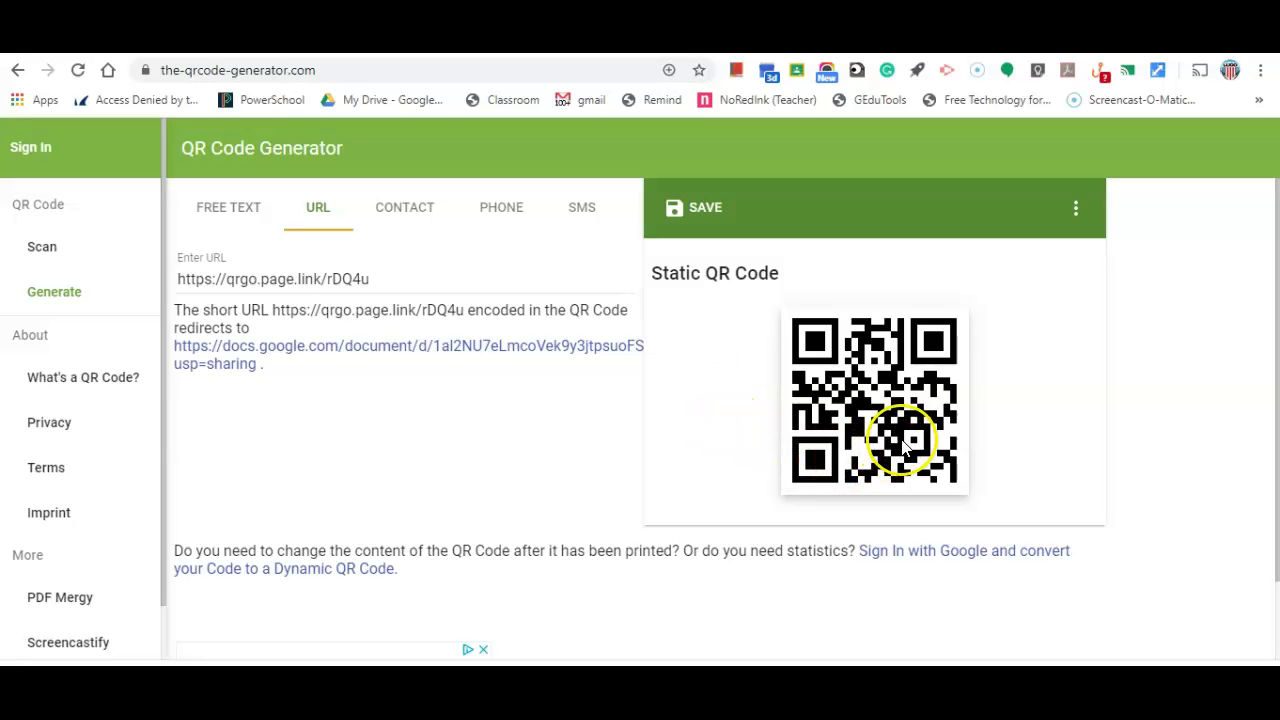
pyautogui.click(906, 42)
pyautogui.click(840, 42)
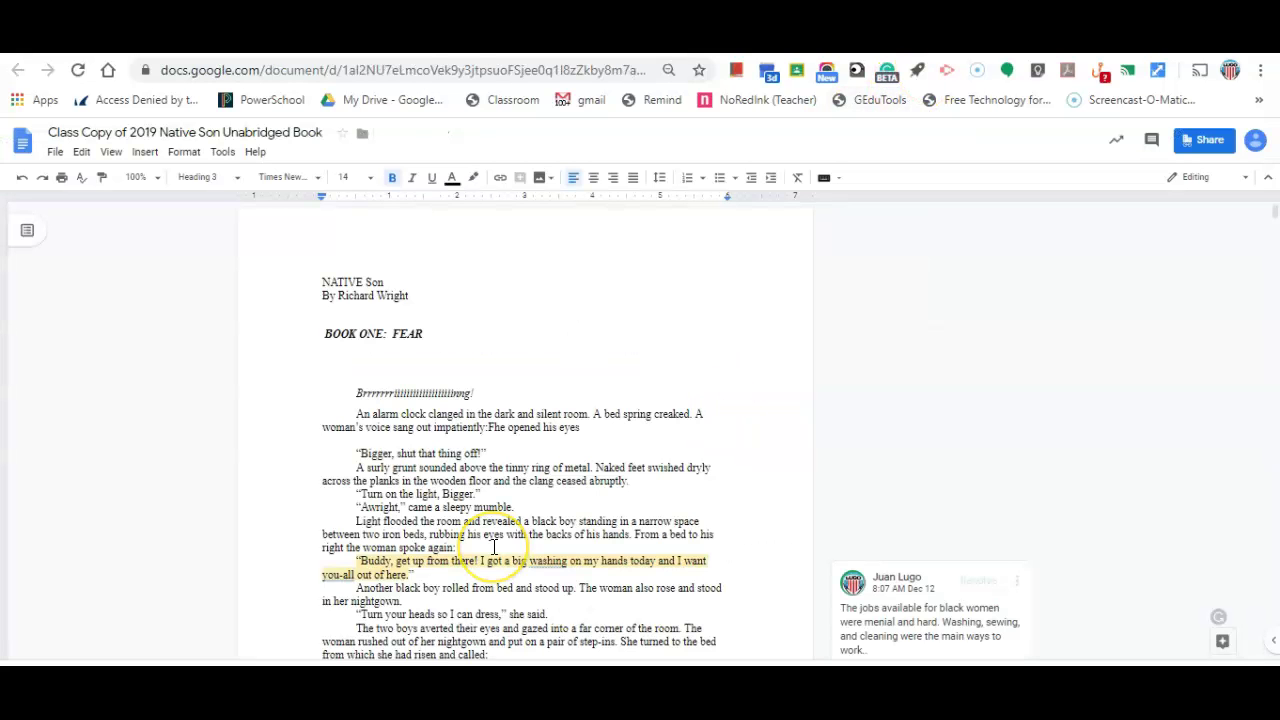